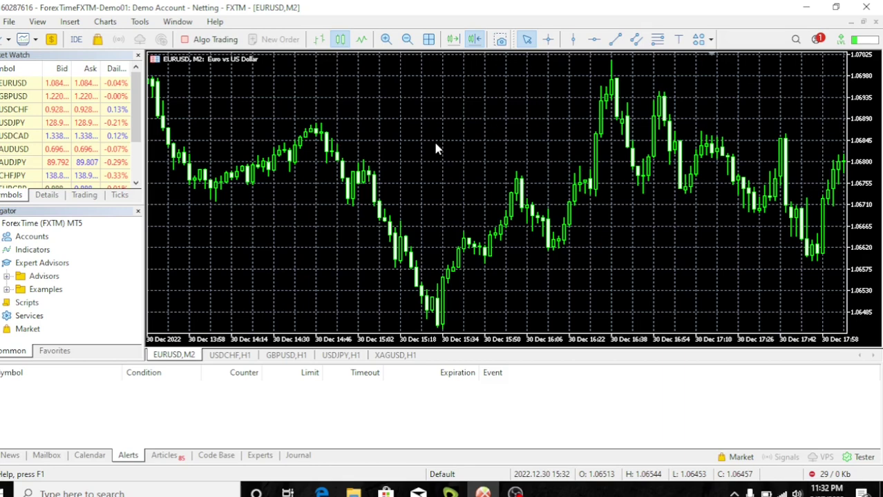
# Step: Open the EURUSD,M2 chart's Properties dialog and show its display options on the Show tab
pyautogui.rightClick(441, 203)
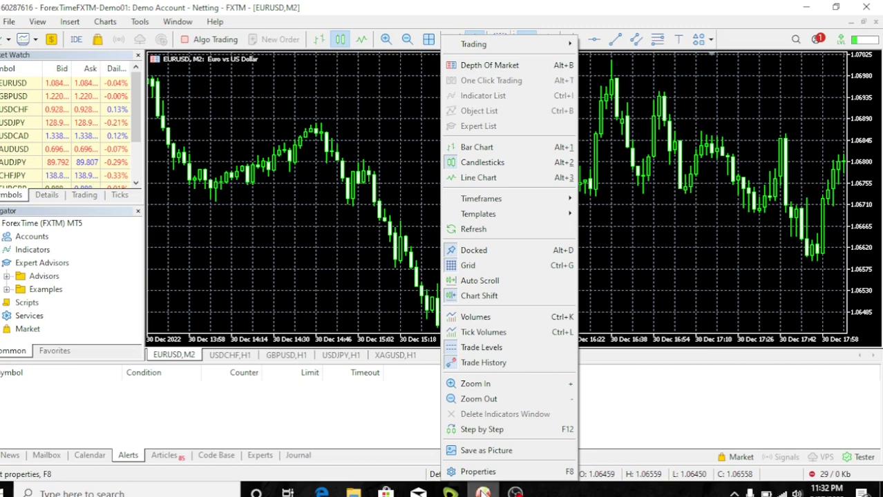
pyautogui.click(487, 472)
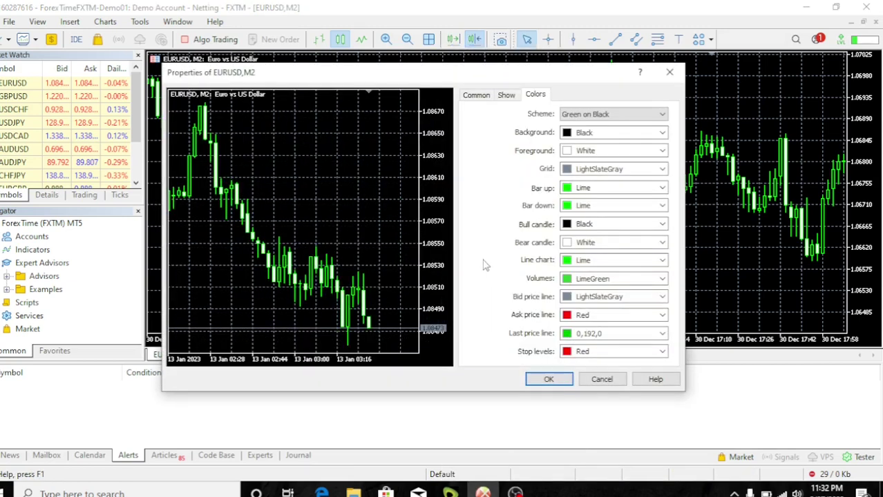
pyautogui.click(477, 97)
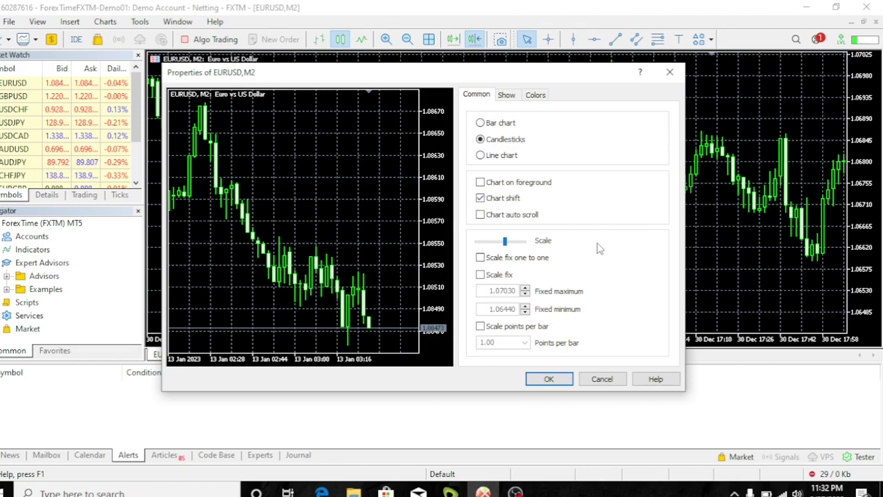
pyautogui.click(505, 99)
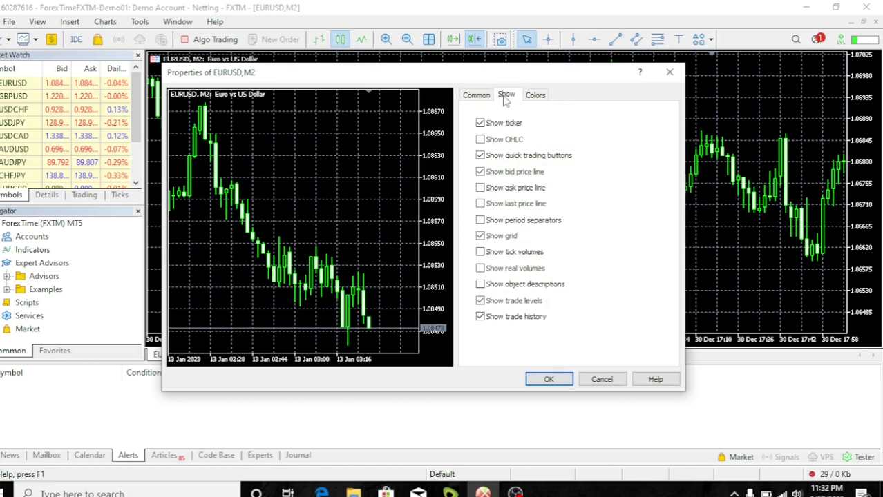
# Step: Turn off Show grid for the EURUSD chart and return to its colour settings
pyautogui.click(480, 236)
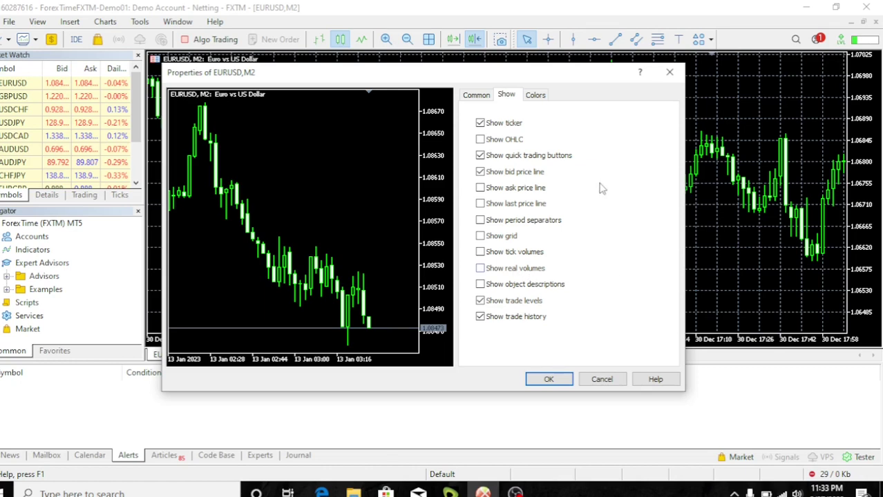
pyautogui.click(537, 95)
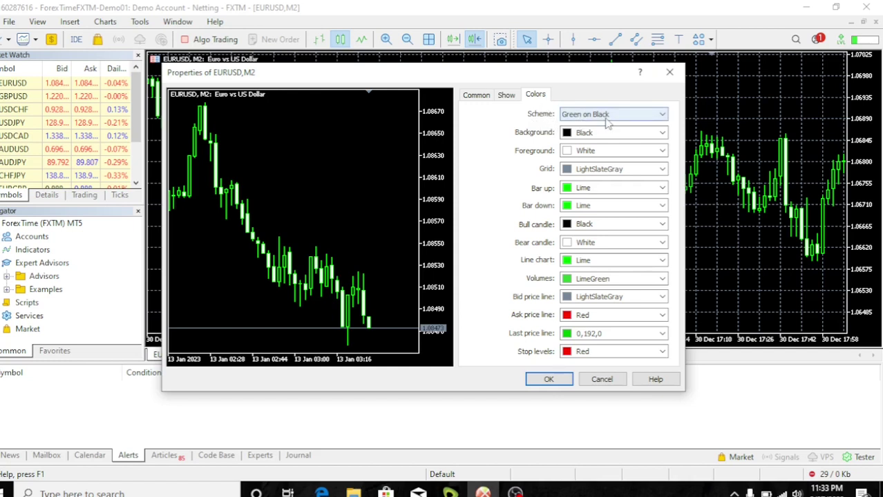
# Step: Apply the Color on White scheme to the EURUSD chart
pyautogui.click(662, 116)
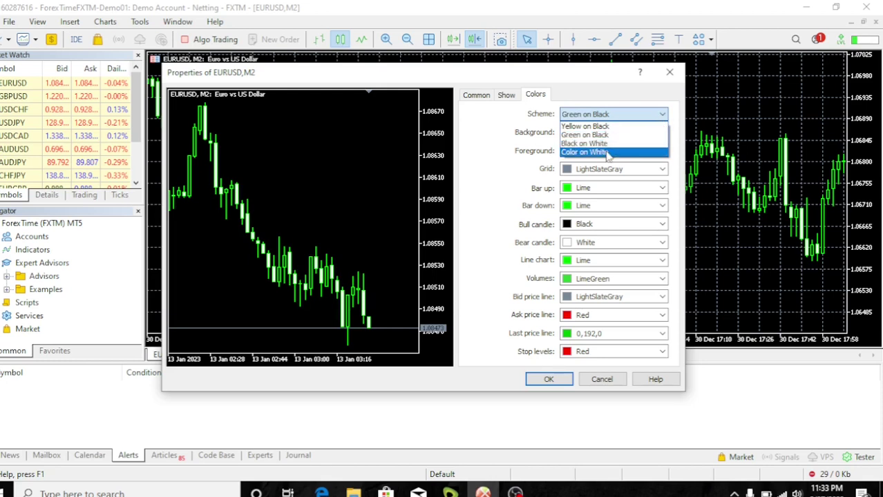
pyautogui.click(607, 152)
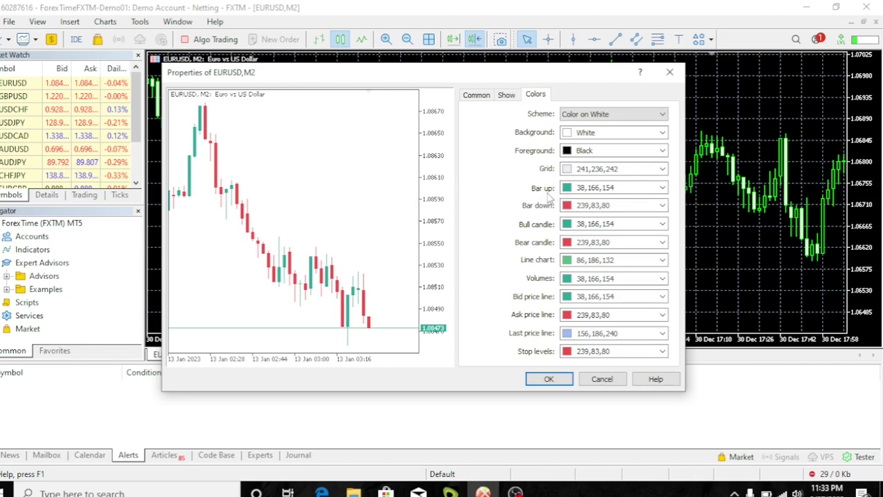
pyautogui.click(664, 189)
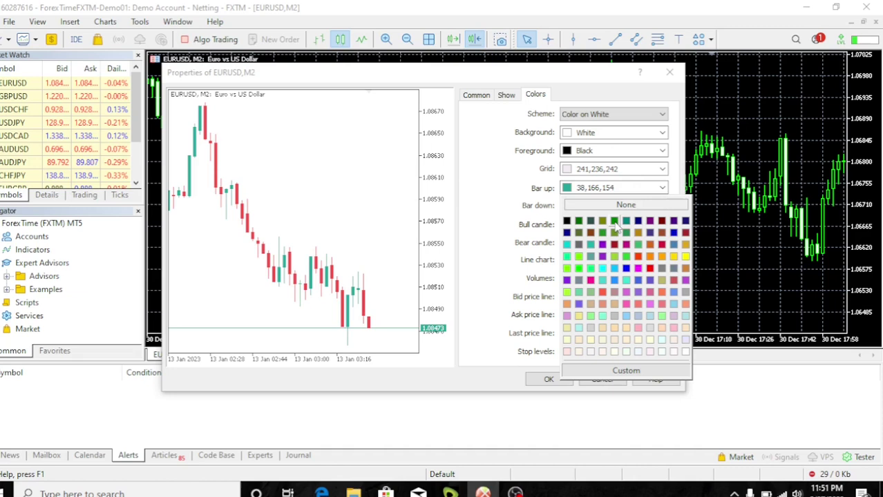
# Step: Colour bar up and bull candles Green, and bar down and bear candles Red
pyautogui.click(614, 221)
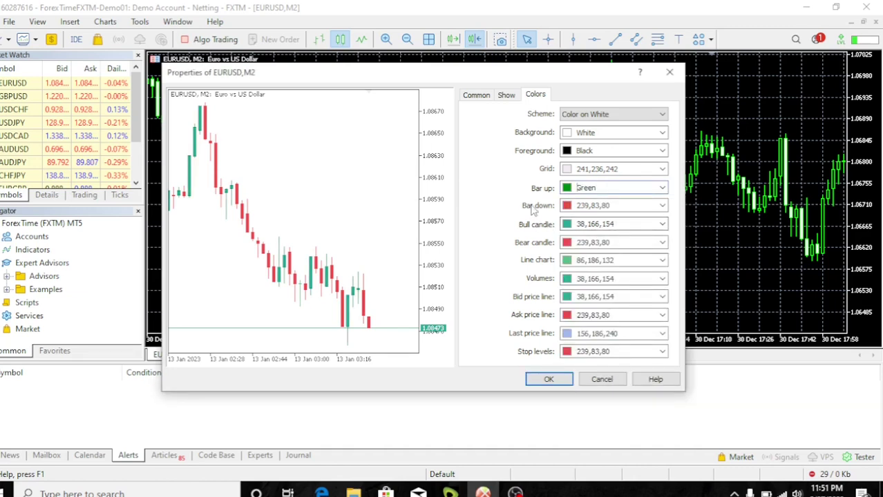
pyautogui.click(663, 206)
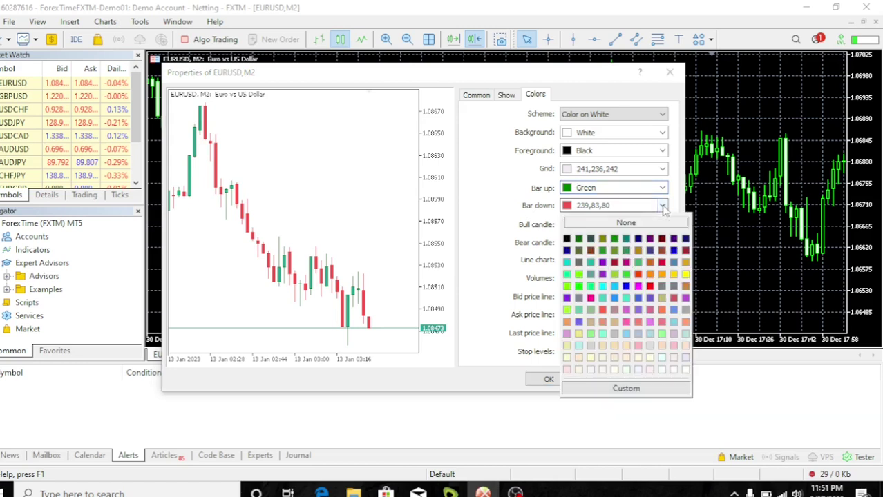
pyautogui.click(651, 288)
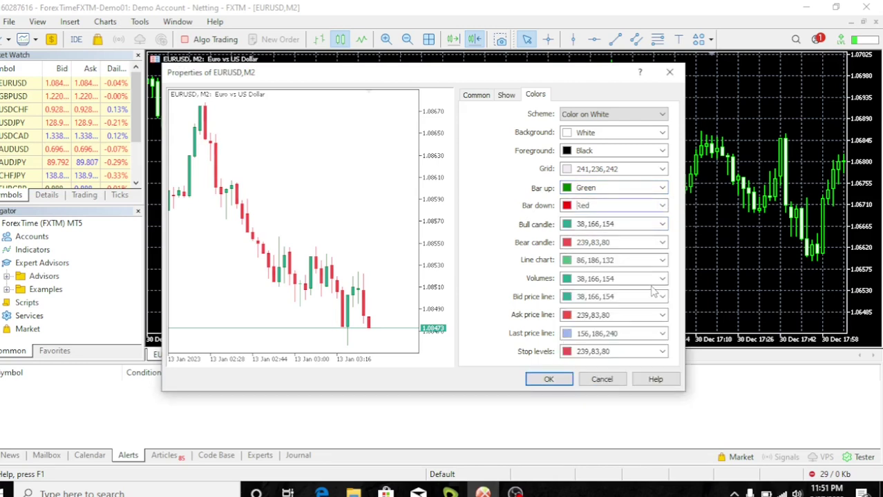
pyautogui.click(663, 225)
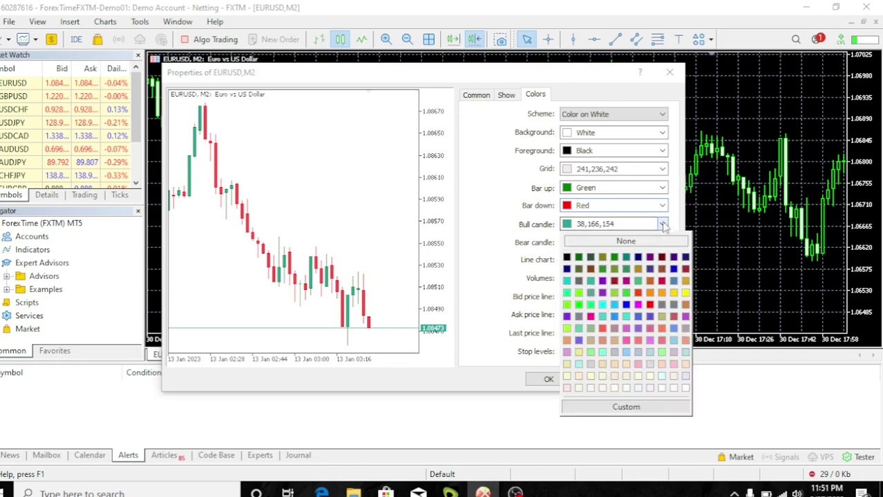
pyautogui.click(615, 259)
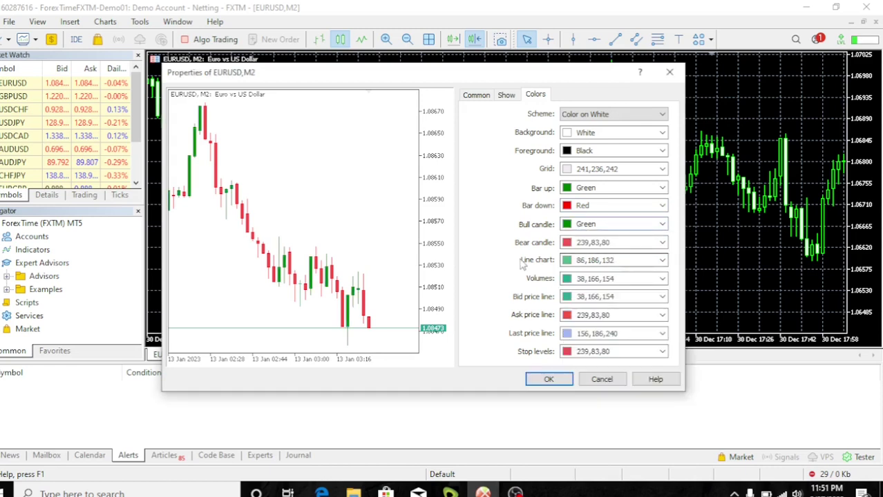
pyautogui.click(661, 243)
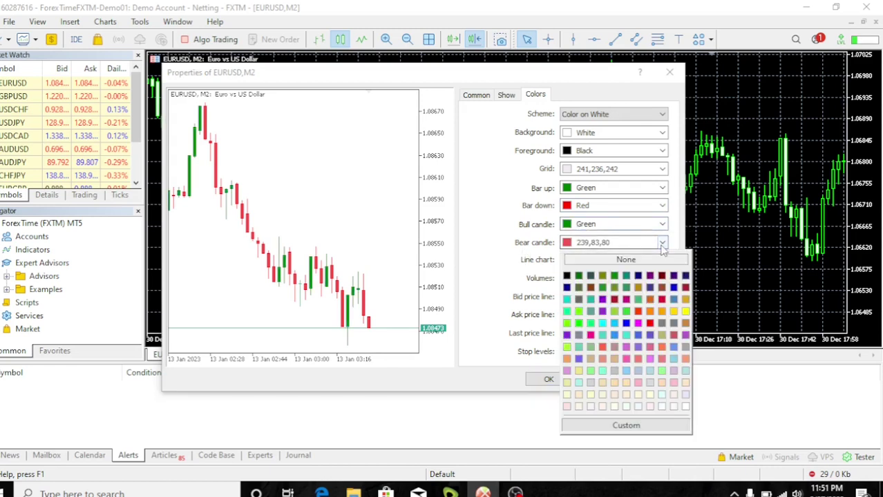
pyautogui.click(650, 324)
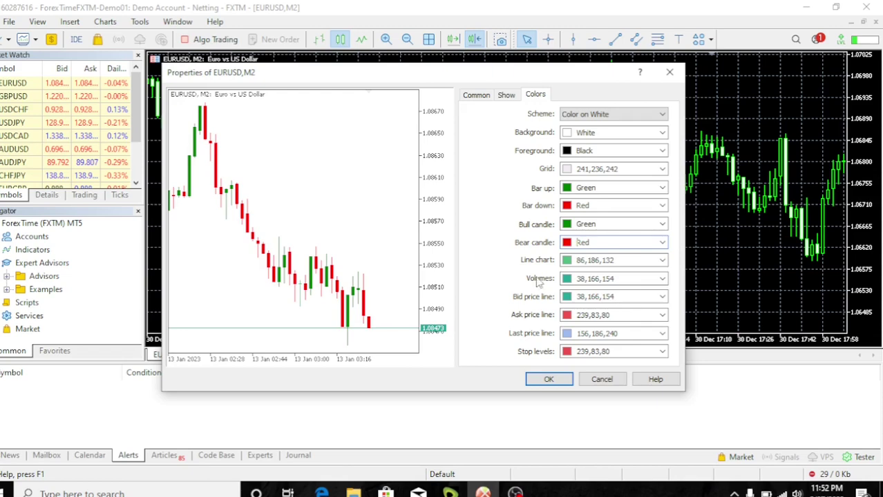
# Step: Apply the new chart settings, view the USDCHF, GBPUSD and USDJPY charts, then return to EURUSD,M2
pyautogui.click(556, 382)
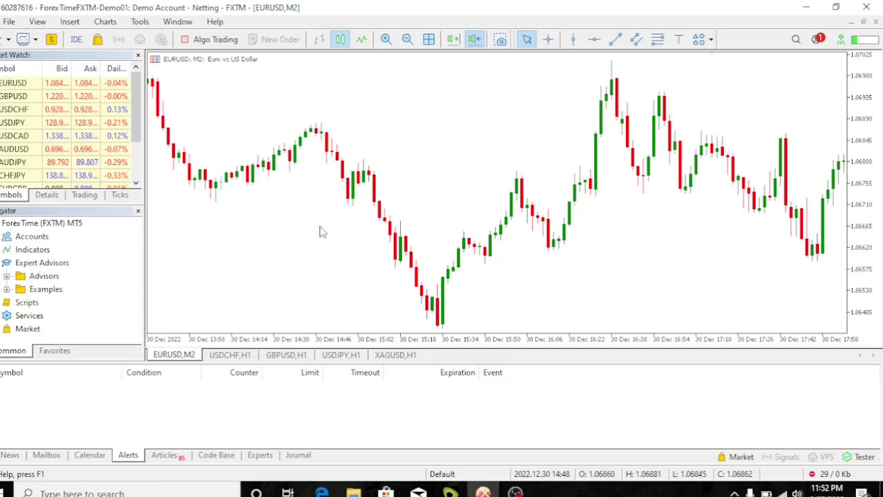
pyautogui.click(232, 357)
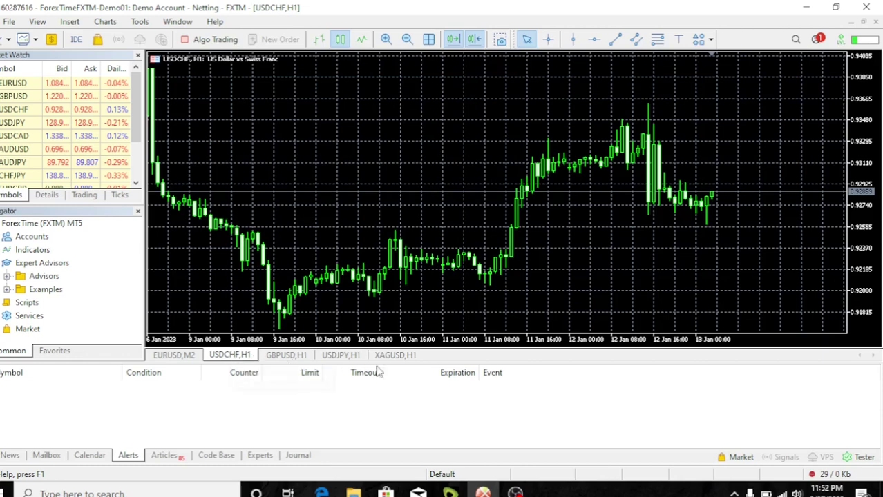
pyautogui.click(286, 357)
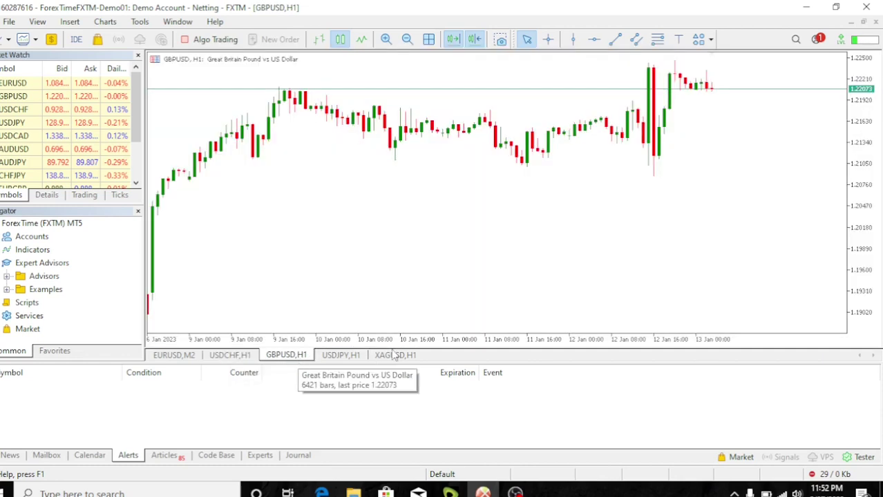
pyautogui.click(346, 356)
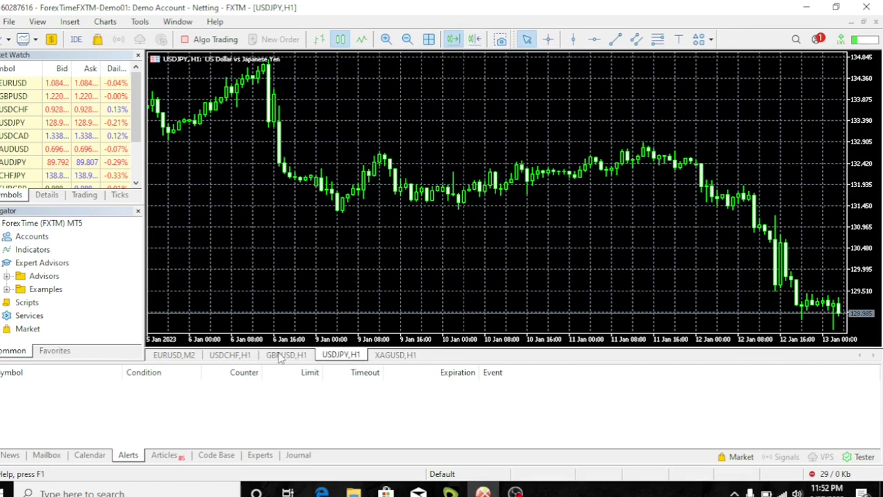
pyautogui.click(178, 358)
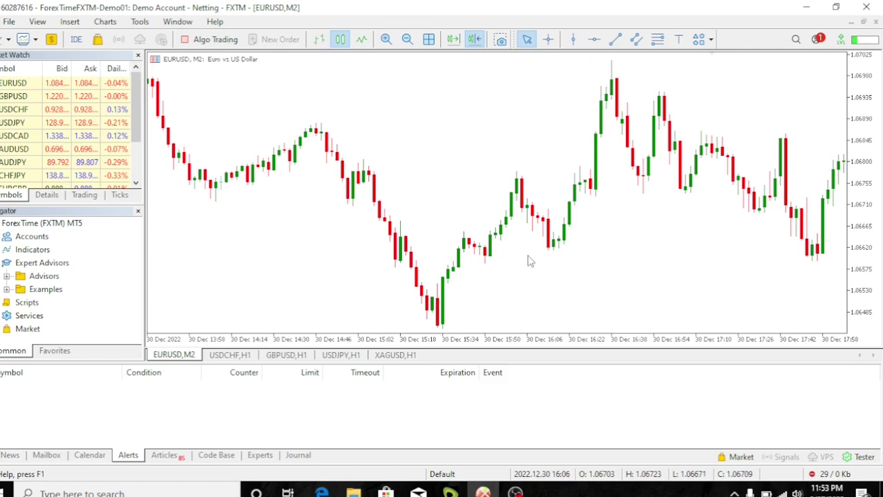
# Step: Save the chart's styling as a template named EURUSD, removing the slash from the rejected 'EUR/USD' name
pyautogui.rightClick(528, 261)
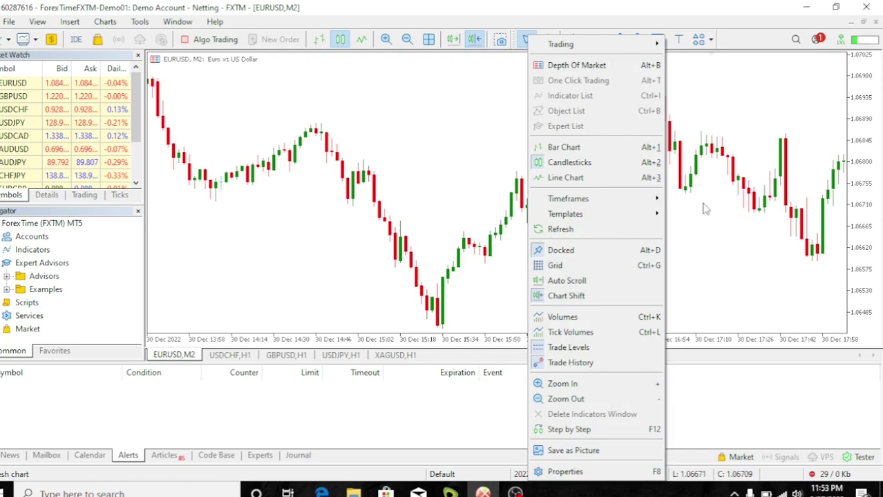
pyautogui.moveTo(598, 220)
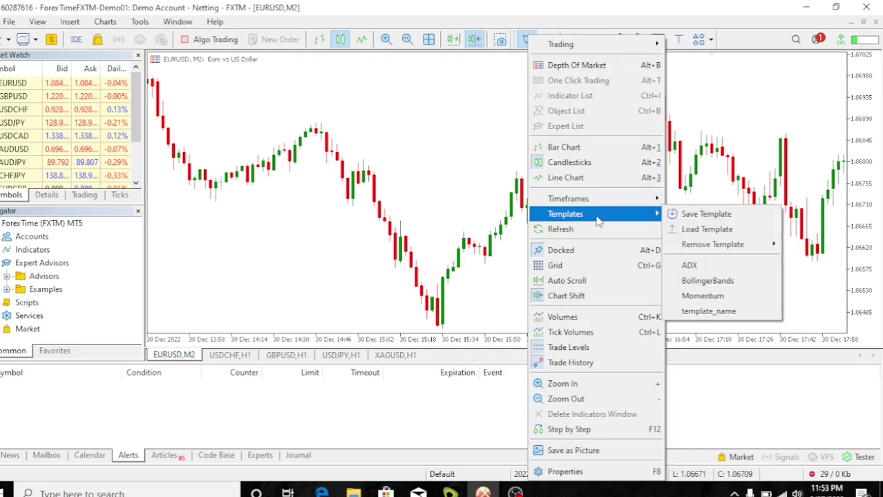
pyautogui.click(710, 216)
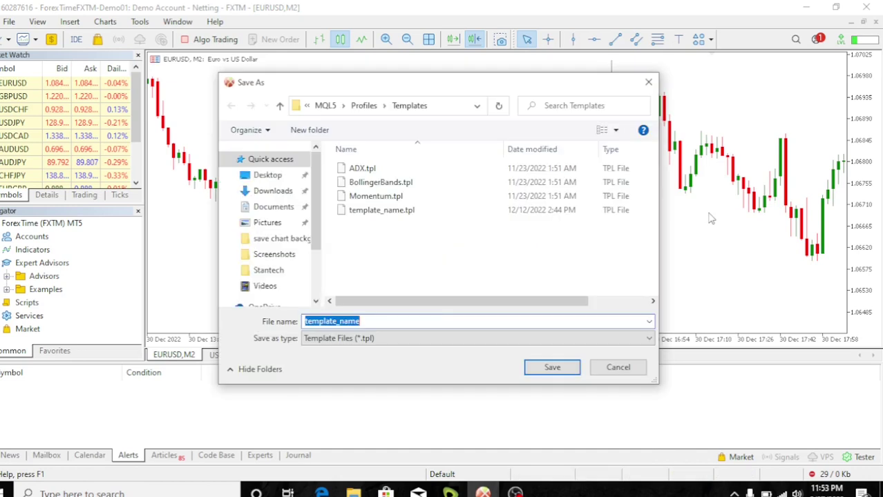
pyautogui.click(368, 321)
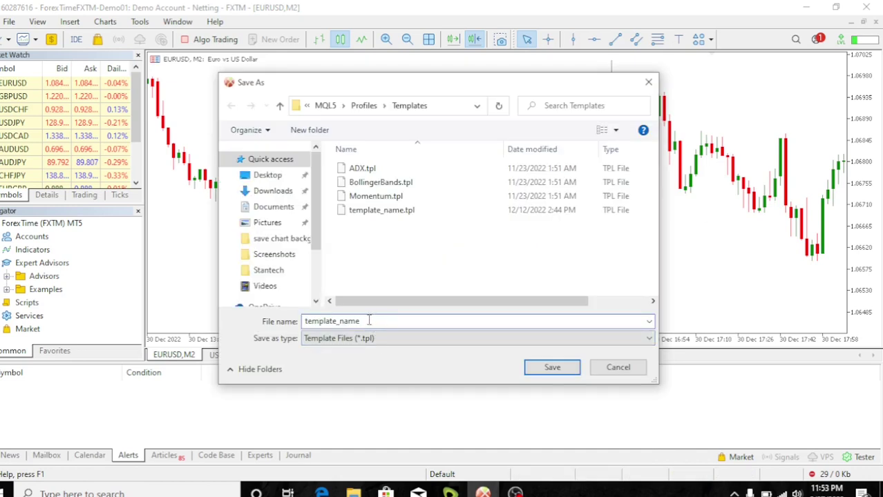
pyautogui.press('BackSpace')
pyautogui.press('BackSpace')
pyautogui.press('BackSpace')
pyautogui.press('BackSpace')
pyautogui.press('BackSpace')
pyautogui.press('BackSpace')
pyautogui.press('BackSpace')
pyautogui.press('BackSpace')
pyautogui.press('BackSpace')
pyautogui.press('BackSpace')
pyautogui.press('BackSpace')
pyautogui.press('BackSpace')
pyautogui.press('BackSpace')
pyautogui.write('EUR/USD')
pyautogui.click(552, 369)
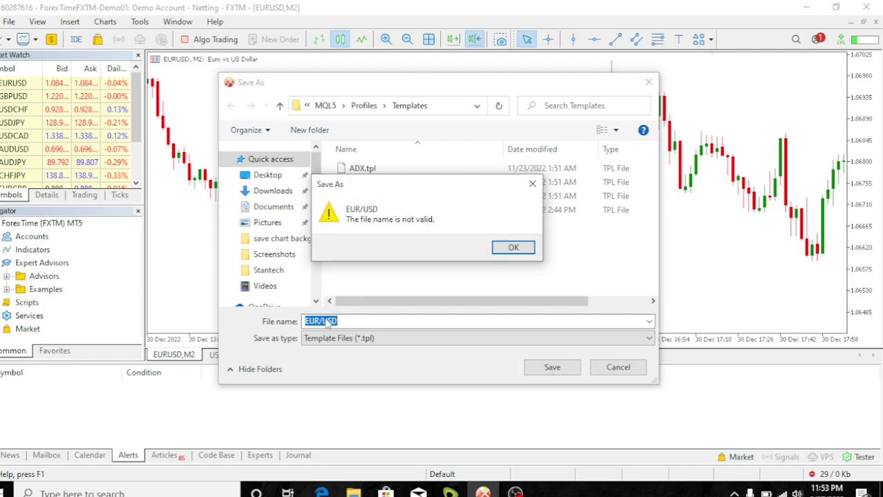
pyautogui.click(514, 247)
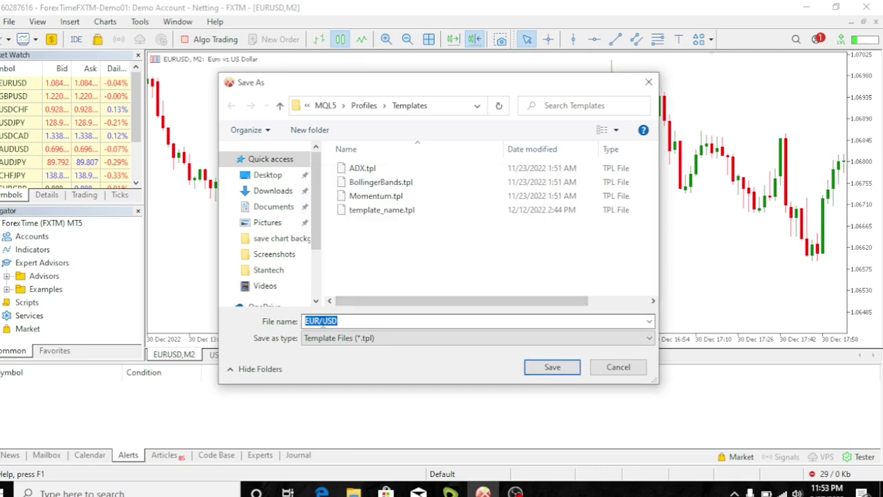
pyautogui.click(322, 321)
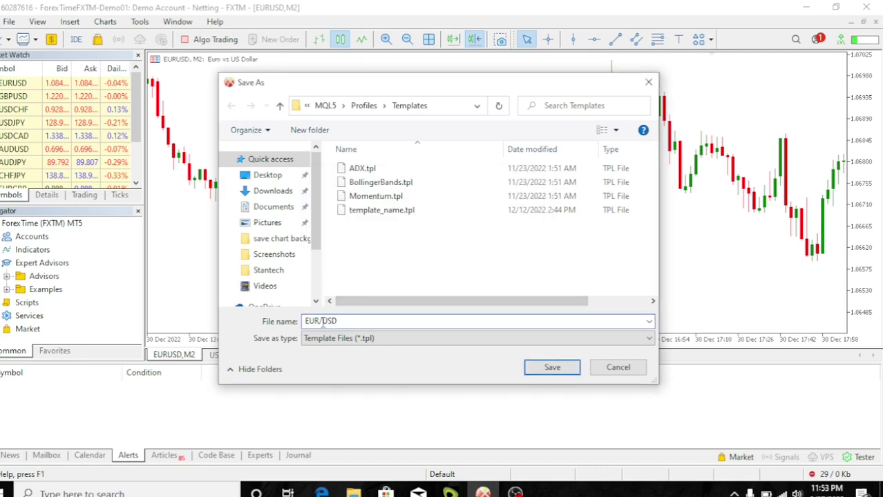
pyautogui.press('BackSpace')
pyautogui.click(552, 368)
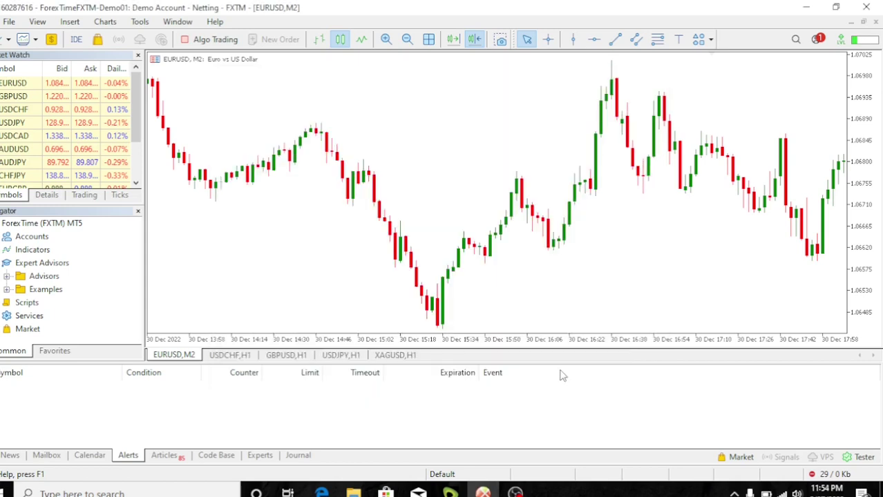
# Step: Confirm EURUSD is listed under Templates, then switch to the USDCHF,H1 chart
pyautogui.rightClick(572, 263)
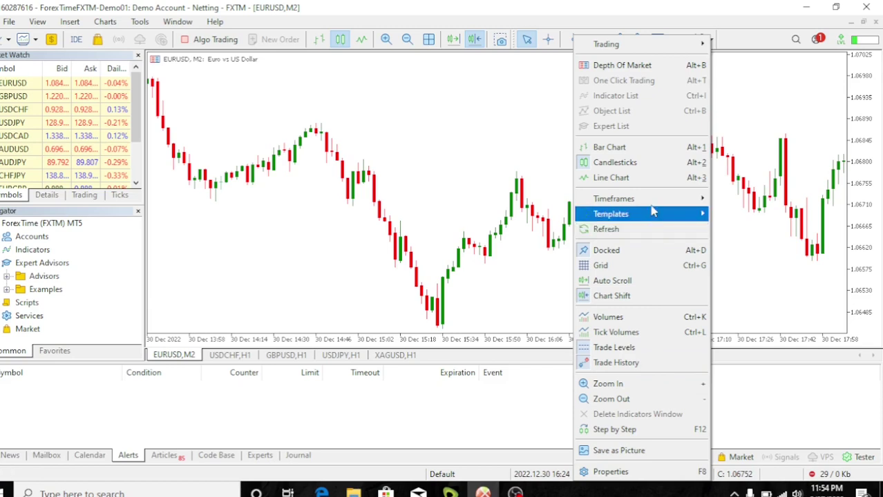
pyautogui.moveTo(647, 218)
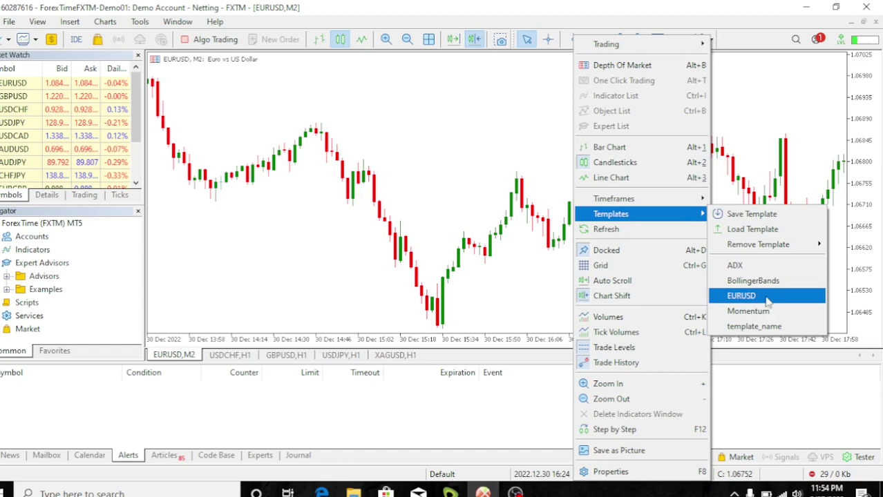
pyautogui.click(470, 242)
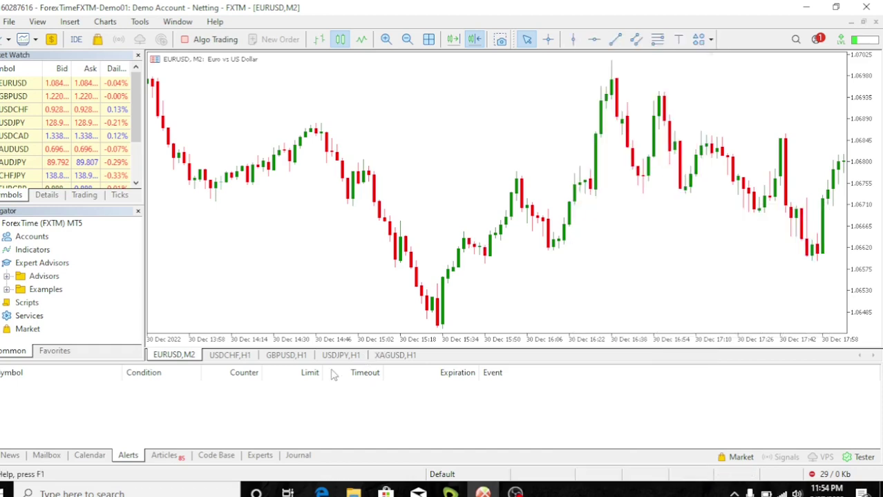
pyautogui.click(234, 357)
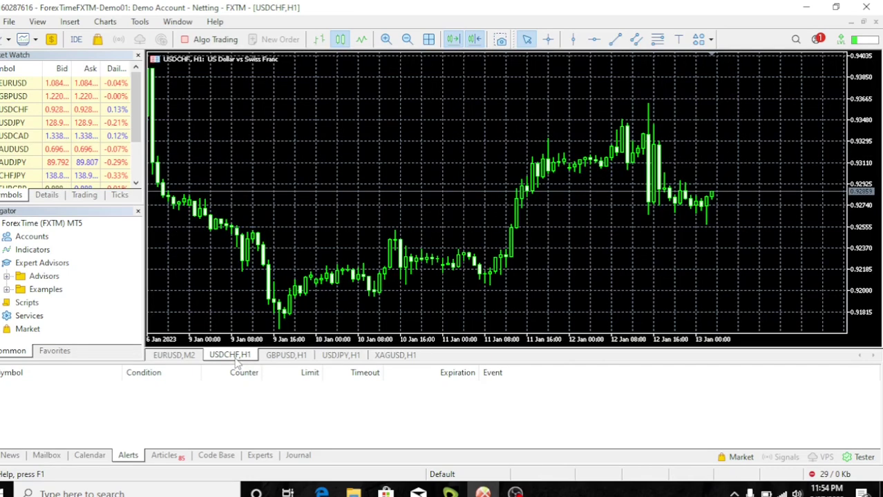
# Step: Apply the EURUSD template to the USDCHF,H1 chart
pyautogui.rightClick(398, 227)
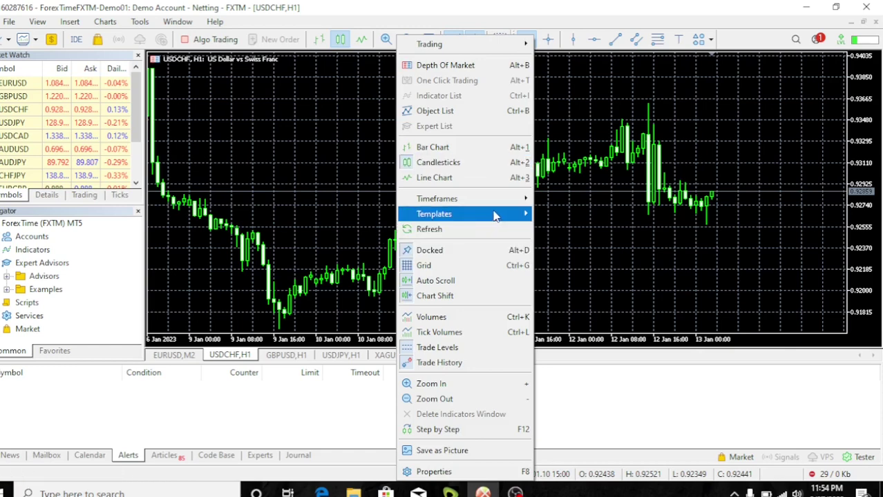
pyautogui.moveTo(495, 216)
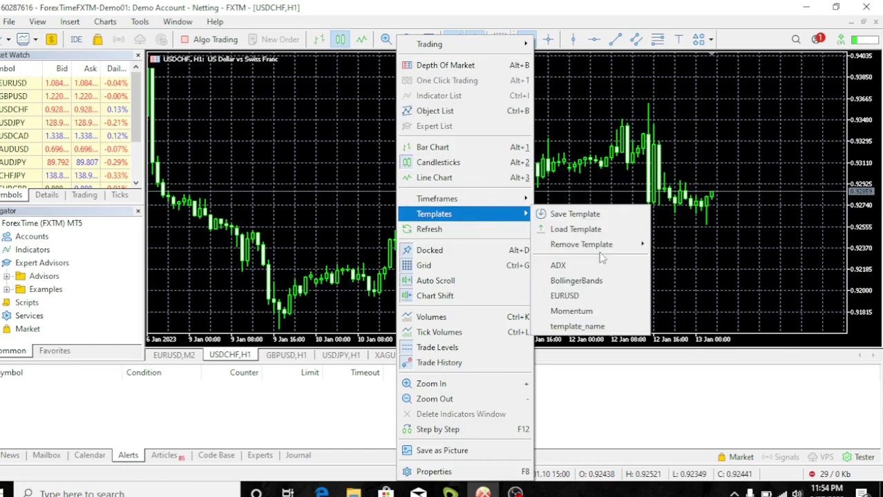
pyautogui.click(564, 296)
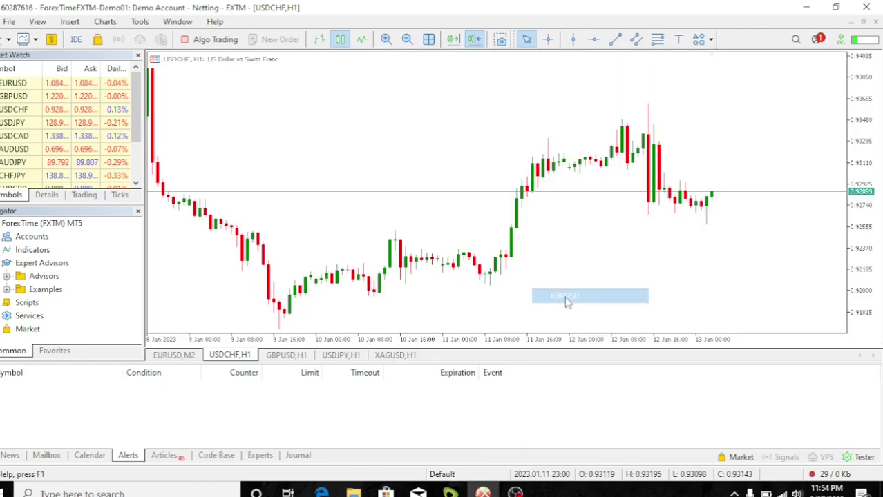